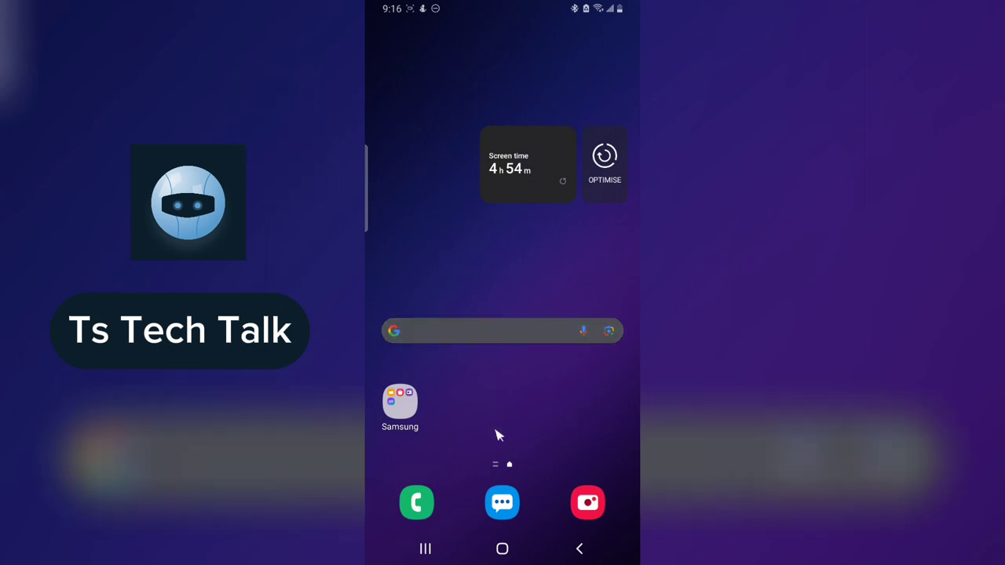
Launch the X app from the Android app drawer's previous page
drag(508, 462, 490, 222)
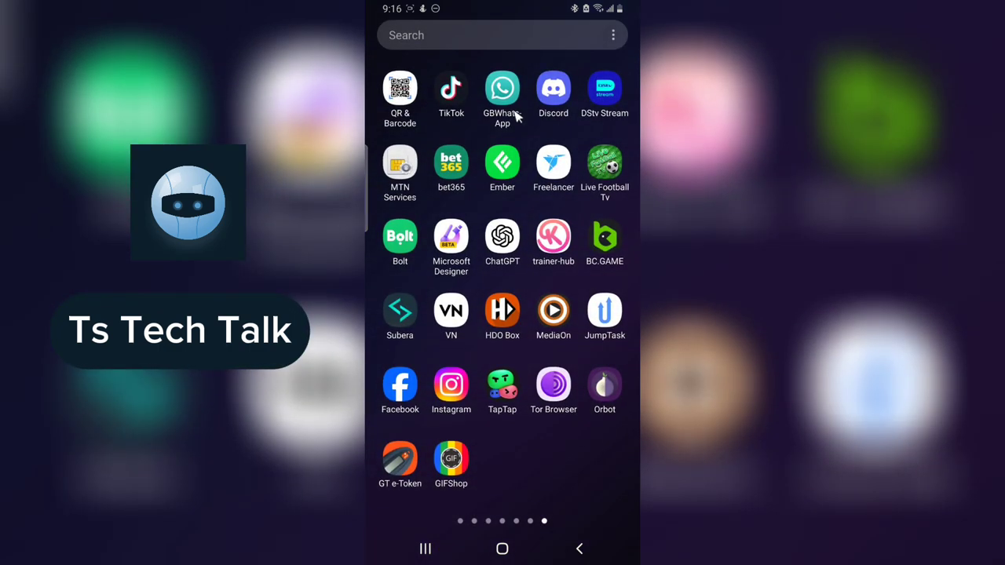
drag(393, 248, 487, 245)
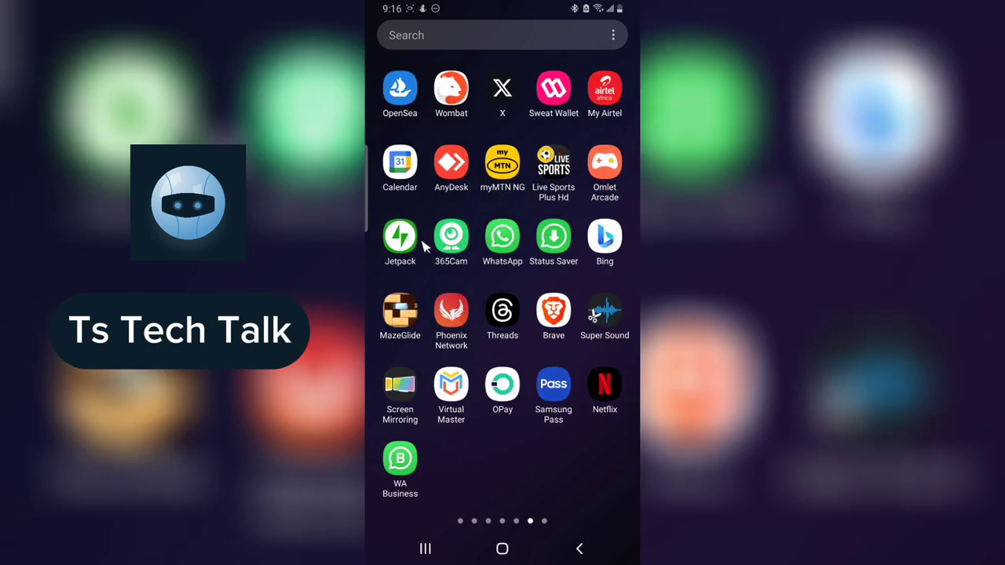
click(511, 92)
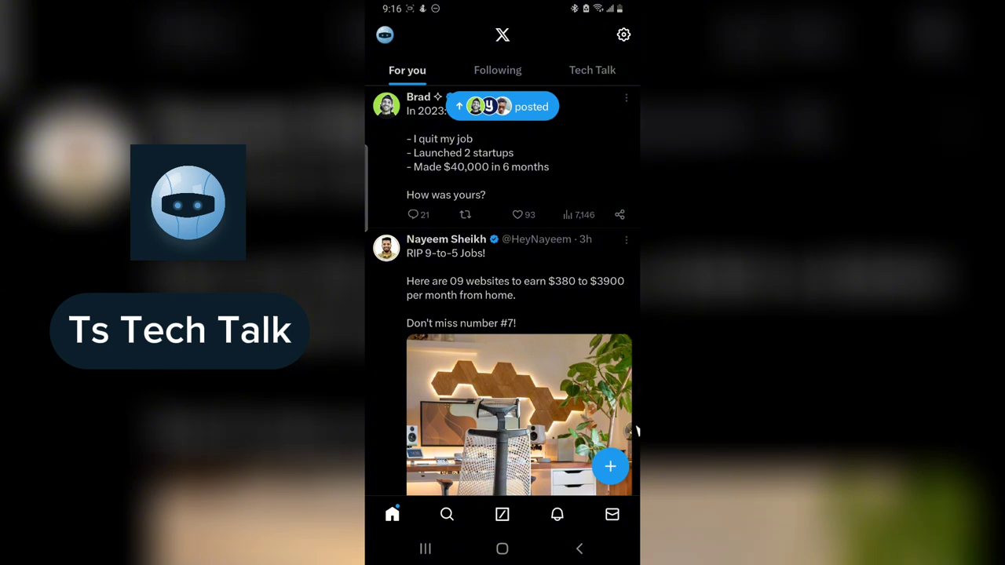
Start a new blank post from the floating + menu
click(611, 467)
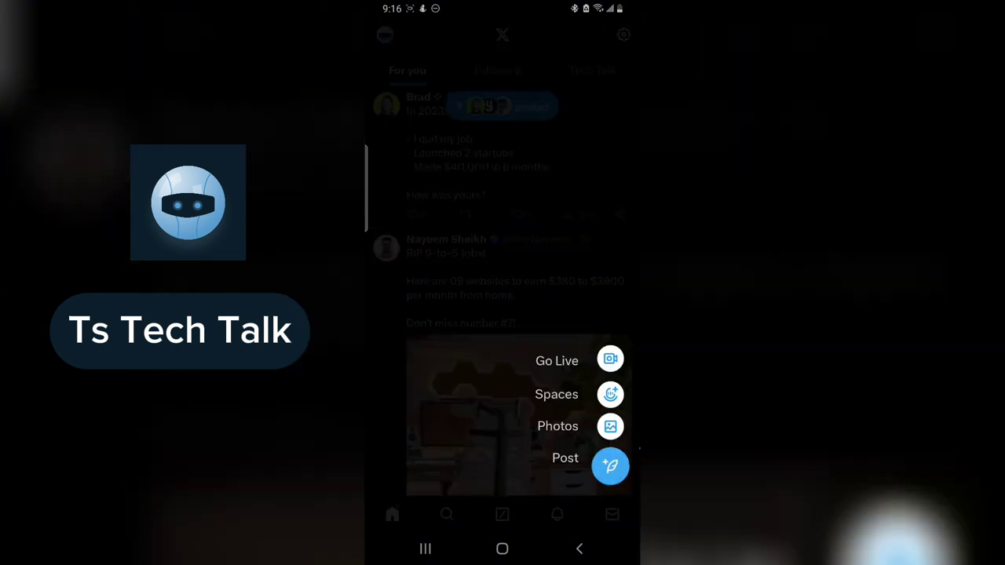
click(610, 466)
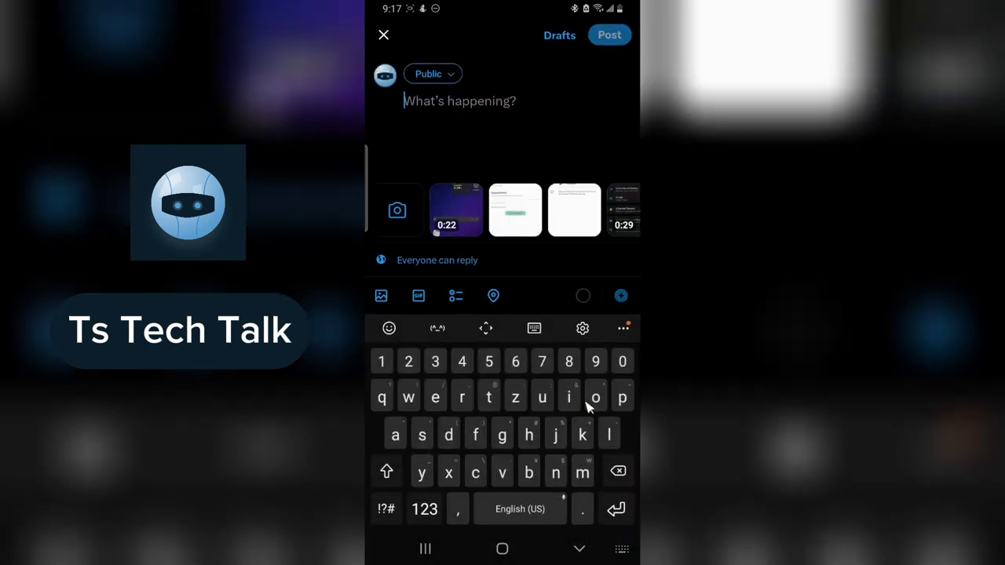
Write 'hello world' followed by lines 'dbgdgdsggd', 'rhdhddfhdhdk', 'hdhdjdjdnd', then hide the keyboard
text(hello)
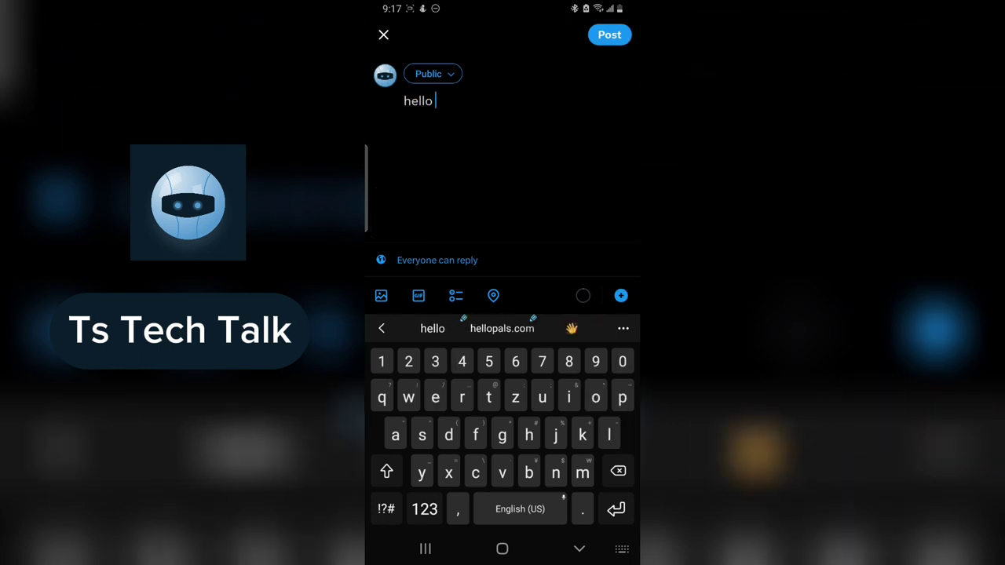
text( world)
key(Return)
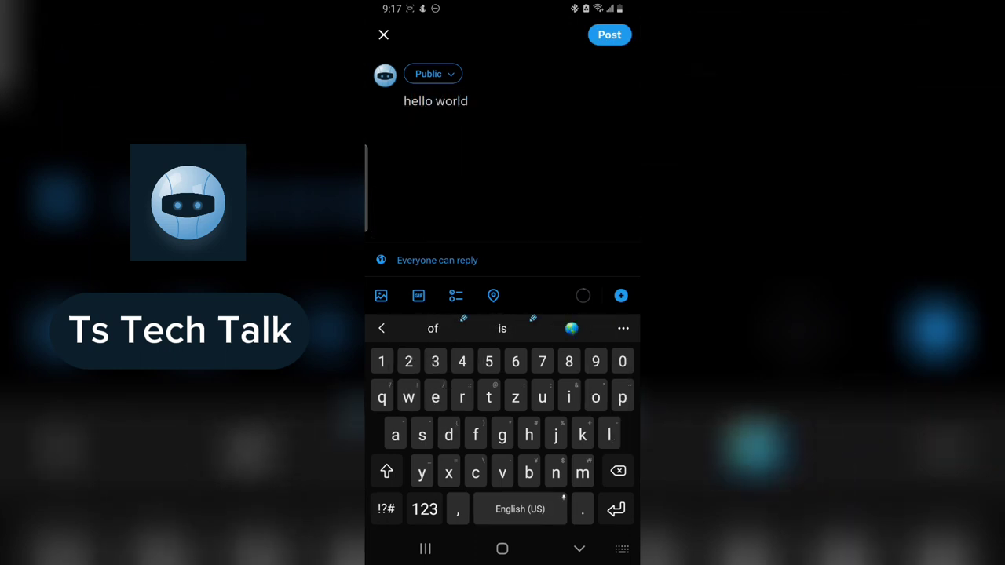
text(dbgdgdsggd)
key(Return)
text(rhdh)
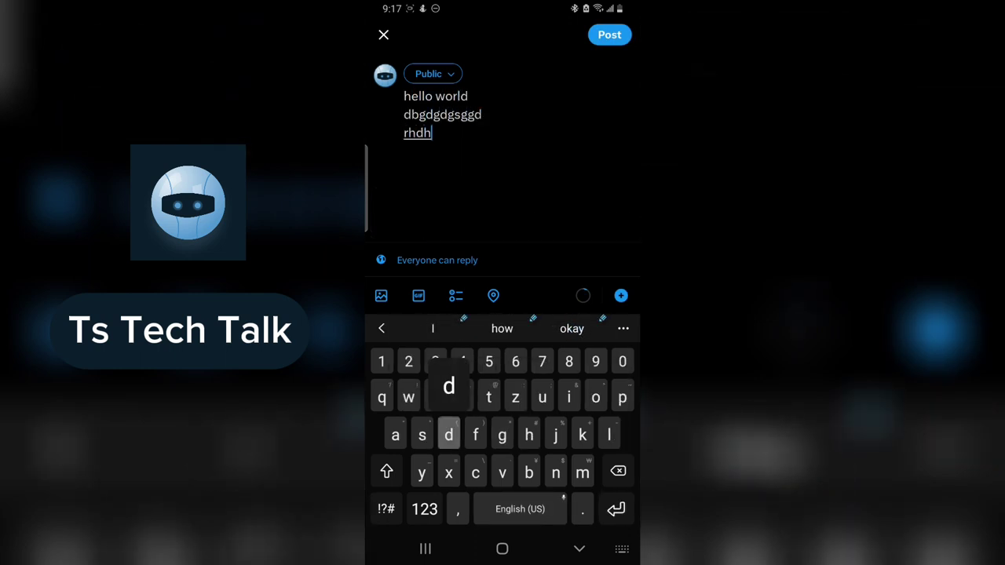
text(ddfhdhdk)
key(Return)
text(hdhd)
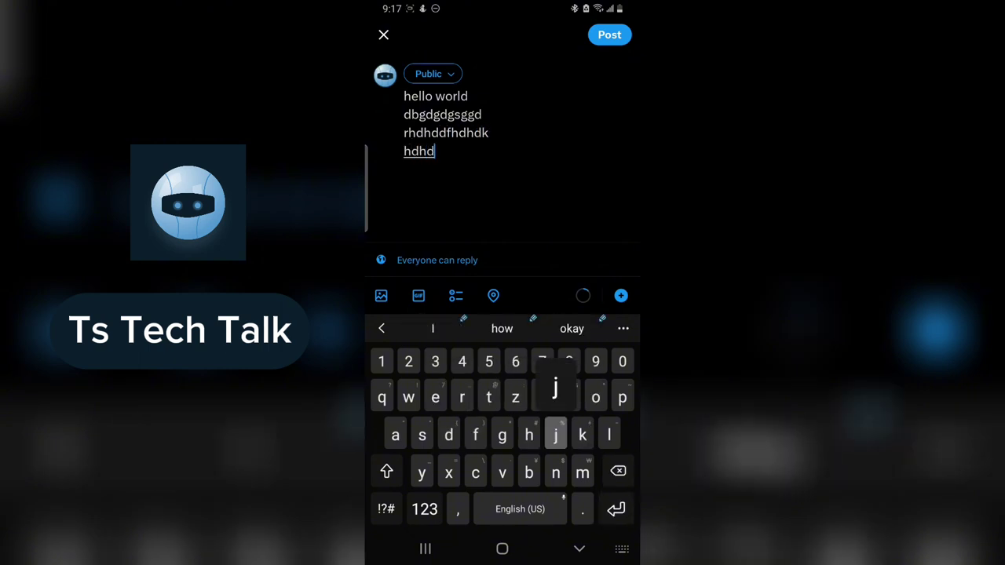
text(jdjdnd)
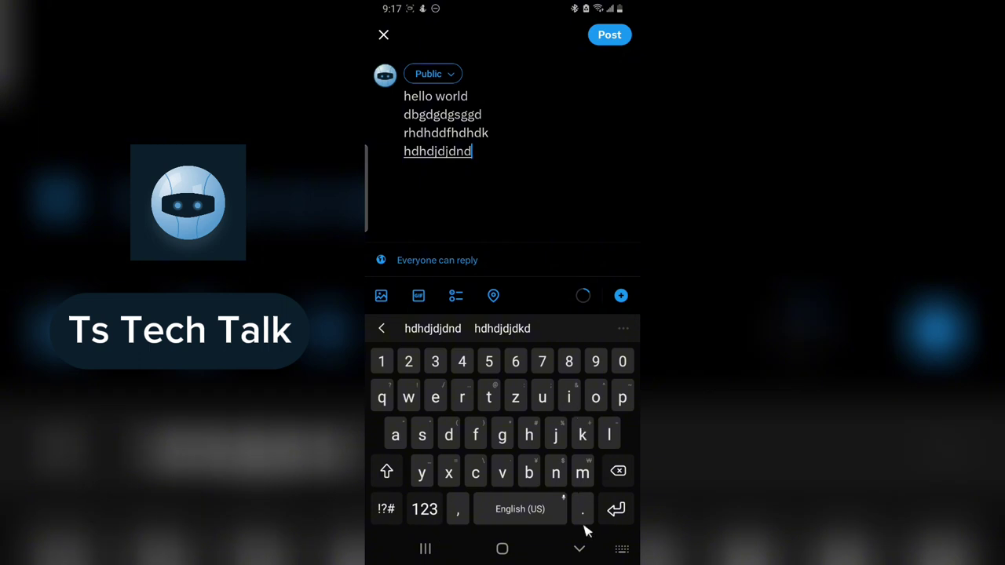
click(579, 549)
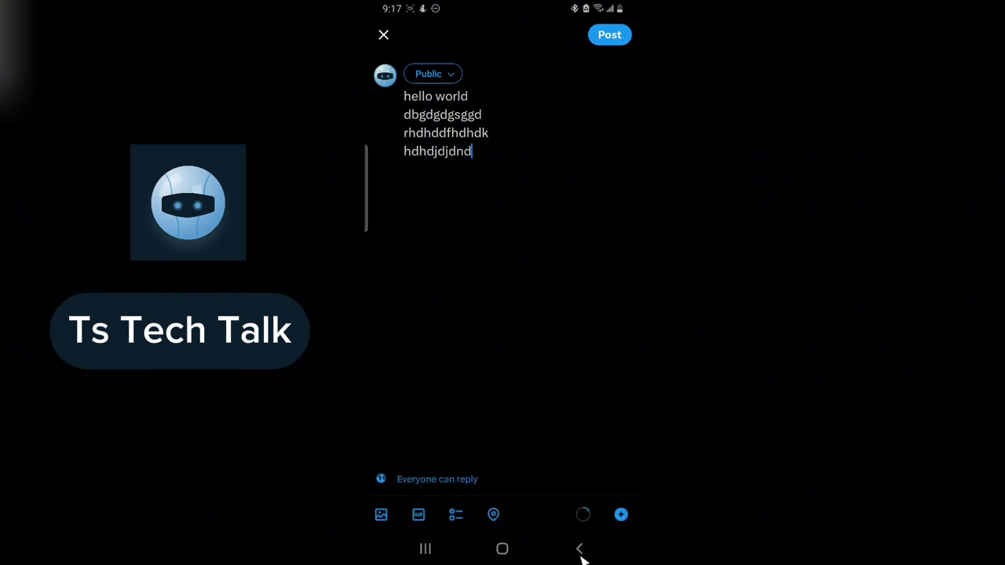
Save the four-line 'hello world' post as a draft and return to the For you feed
click(580, 550)
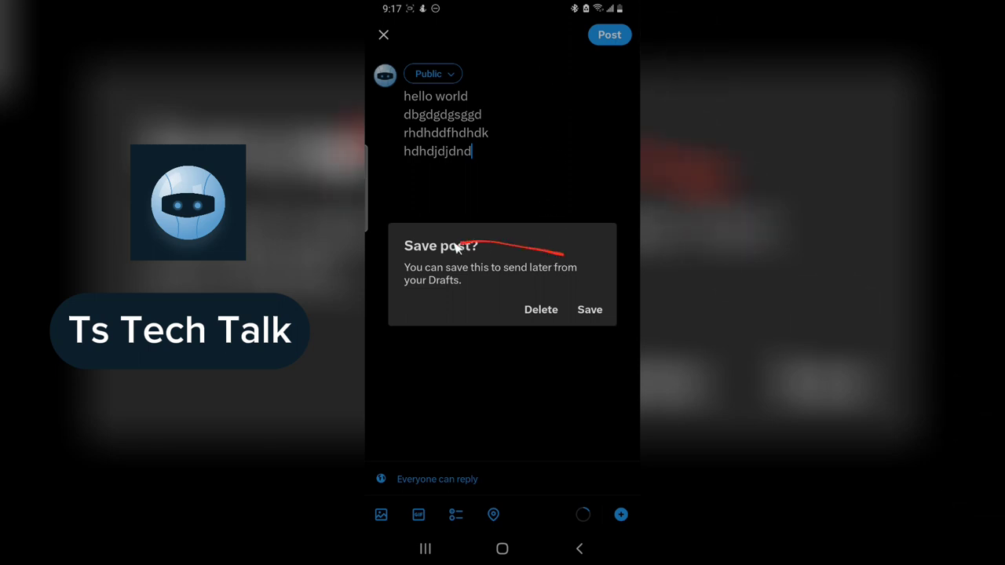
mouse_move(458, 248)
mouse_down()
mouse_move(390, 258)
mouse_move(404, 285)
mouse_move(485, 299)
mouse_move(588, 279)
mouse_move(583, 262)
mouse_move(563, 259)
mouse_up()
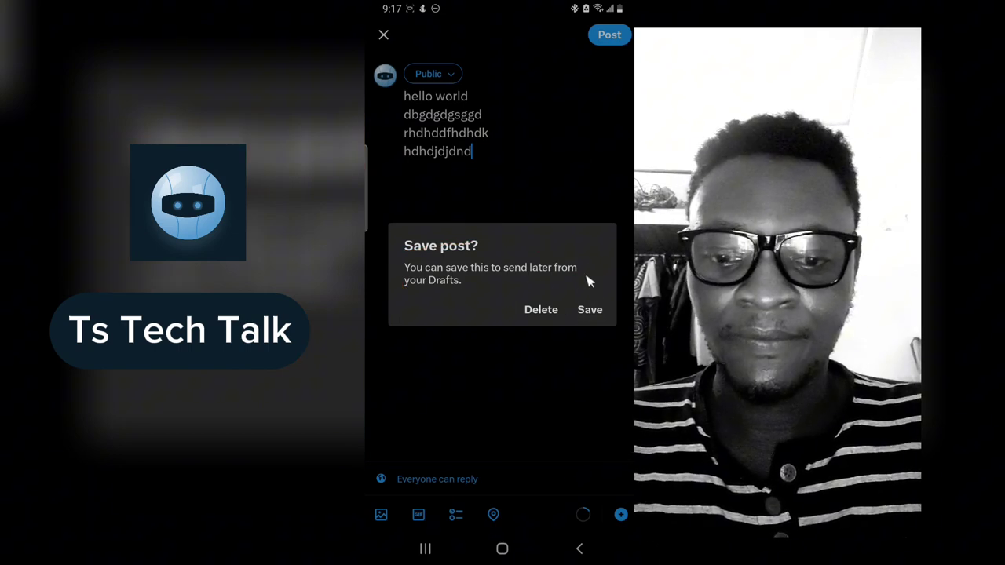
click(590, 310)
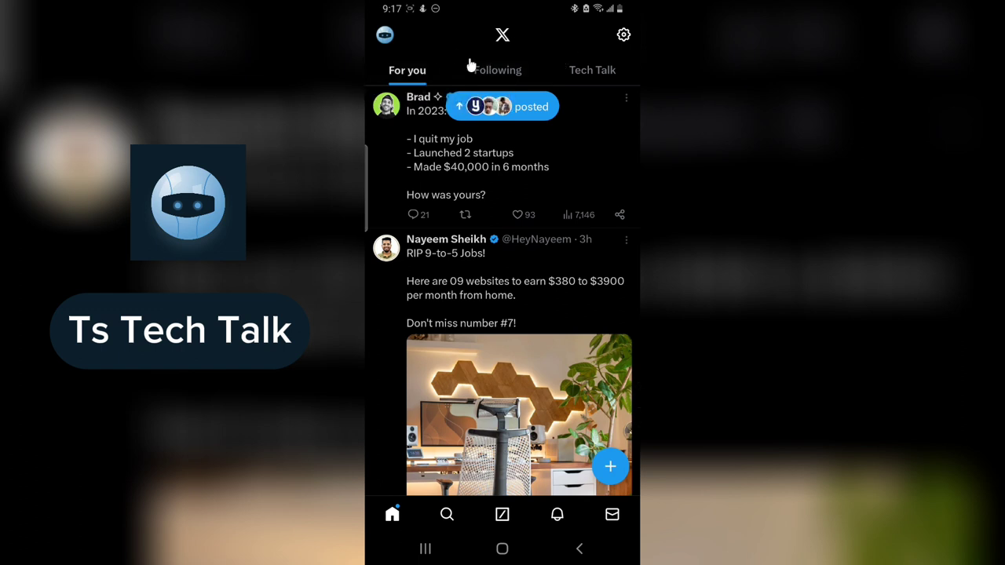
Go to your own profile's Posts tab through the account side menu
drag(385, 57, 409, 157)
mouse_move(371, 91)
mouse_down()
mouse_move(393, 71)
mouse_move(425, 70)
mouse_up()
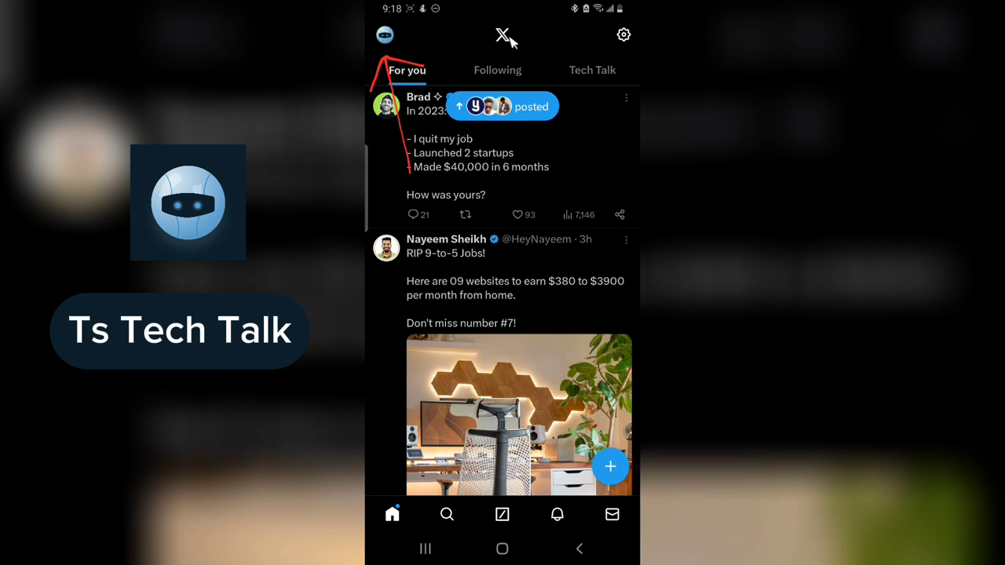
click(390, 39)
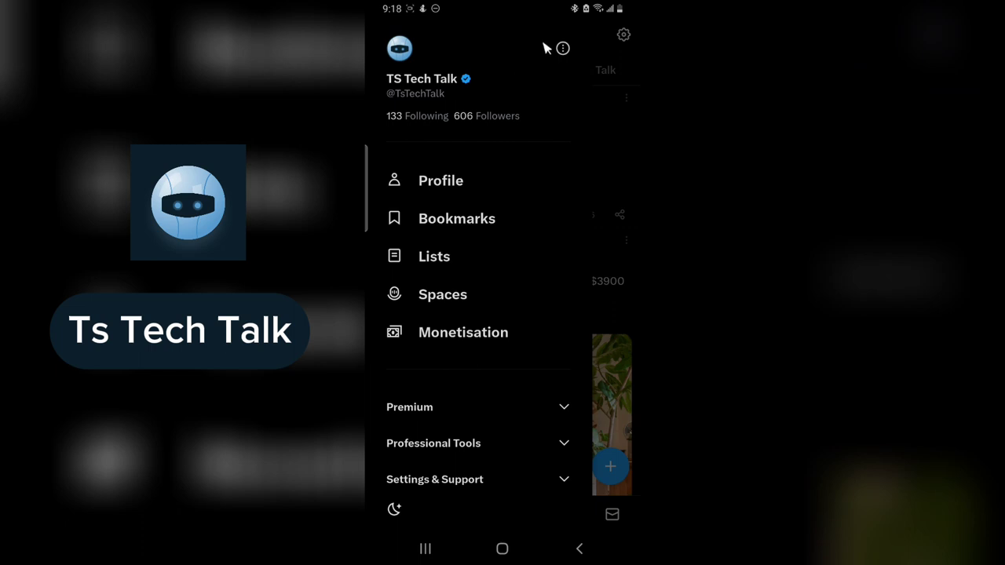
mouse_move(539, 173)
mouse_down()
mouse_move(456, 144)
mouse_move(367, 197)
mouse_move(461, 206)
mouse_move(516, 203)
mouse_move(520, 192)
mouse_up()
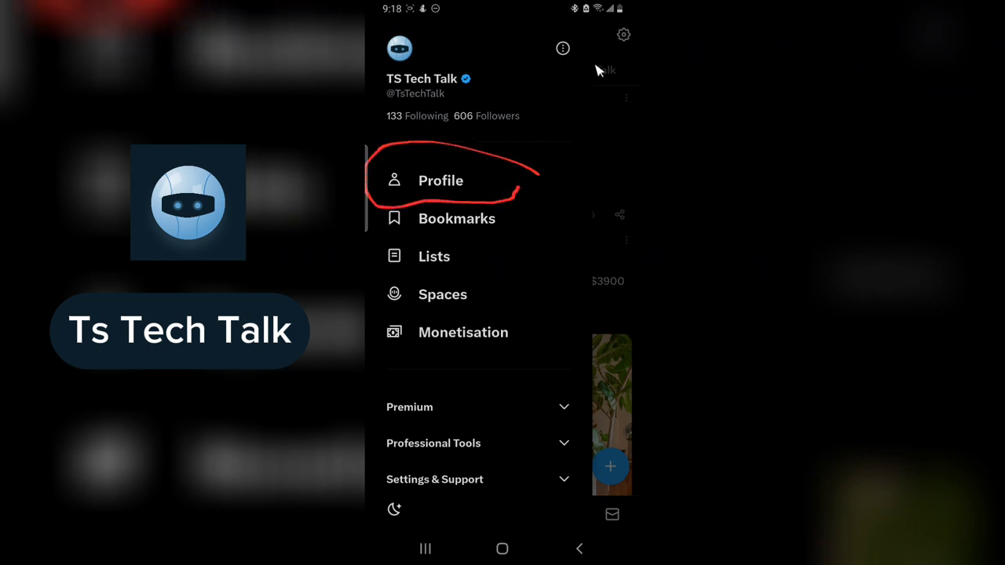
click(459, 193)
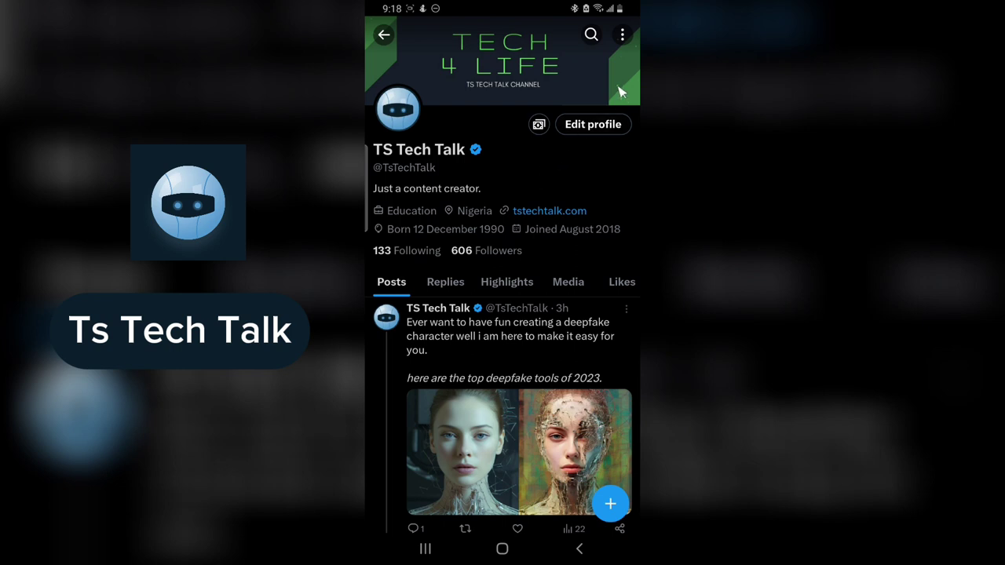
Open the Drafts list from the profile's three-dot overflow menu
drag(620, 53, 559, 136)
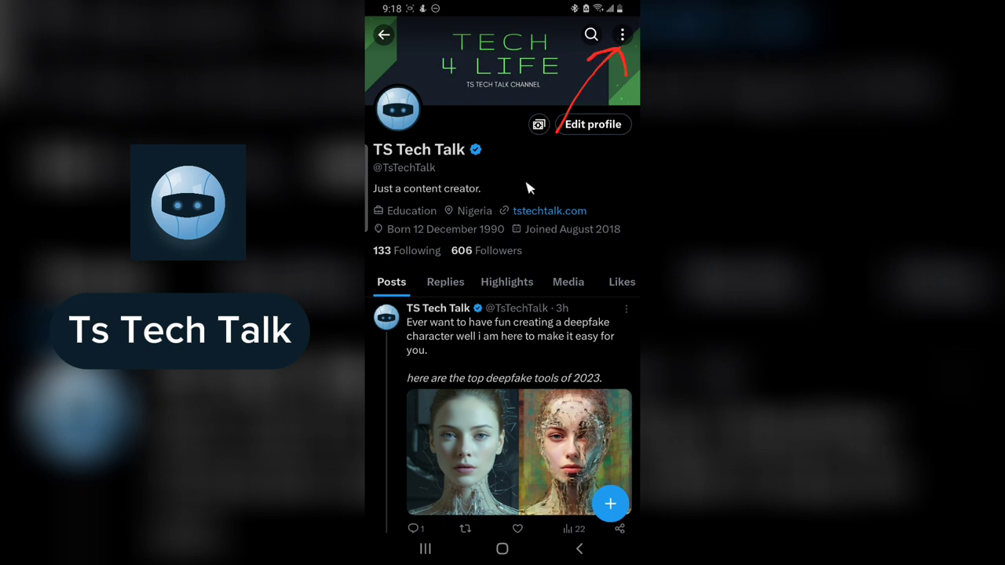
click(622, 35)
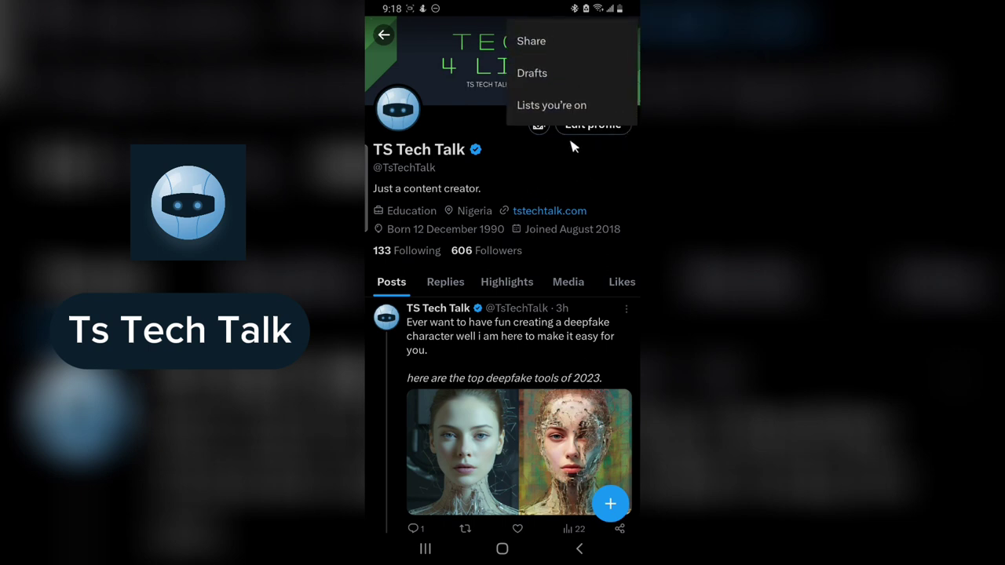
click(538, 74)
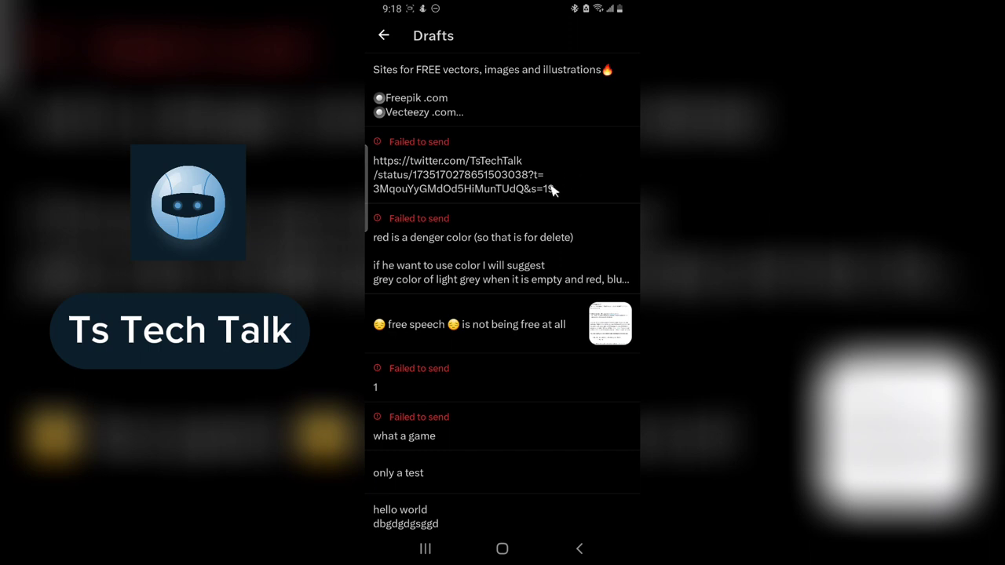
Bring up the Edit draft / Delete draft options for the failed link draft
mouse_move(500, 141)
mouse_down()
mouse_move(377, 142)
mouse_move(368, 172)
mouse_move(393, 199)
mouse_move(519, 214)
mouse_move(635, 205)
mouse_move(561, 122)
mouse_move(499, 146)
mouse_move(476, 138)
mouse_up()
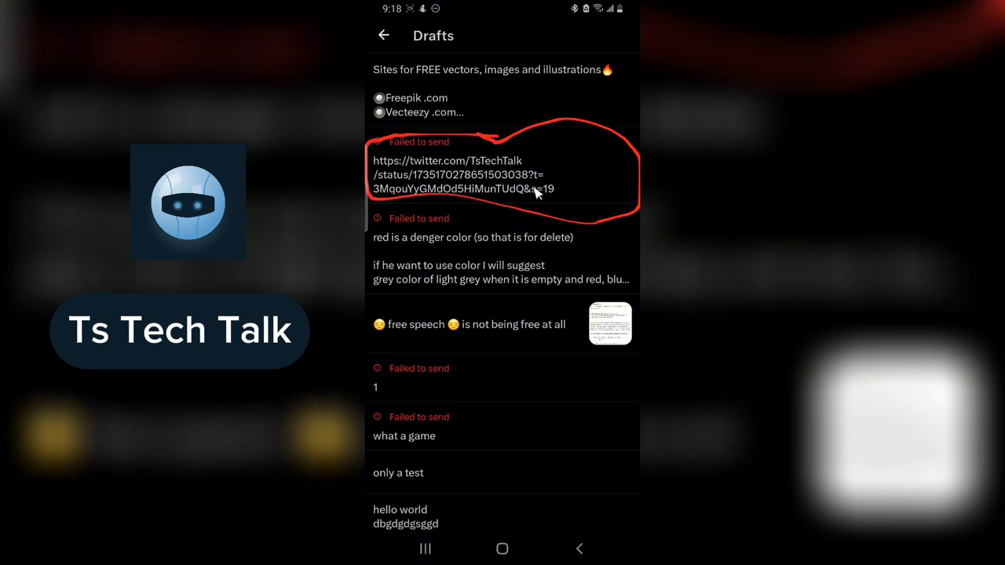
key(Escape)
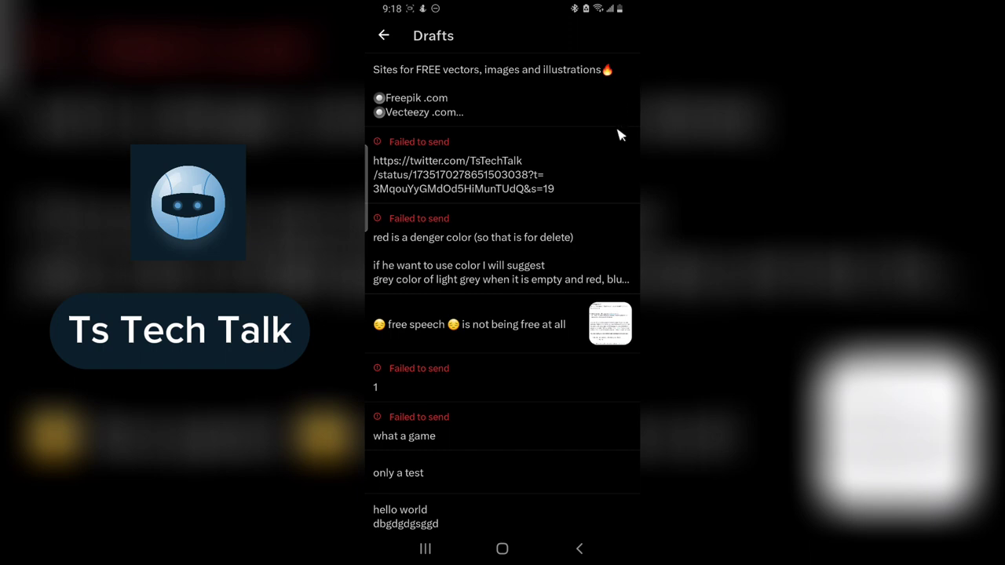
mouse_move(629, 61)
mouse_down()
mouse_move(629, 111)
mouse_move(520, 141)
mouse_move(383, 129)
mouse_move(373, 83)
mouse_move(397, 55)
mouse_move(626, 66)
mouse_up()
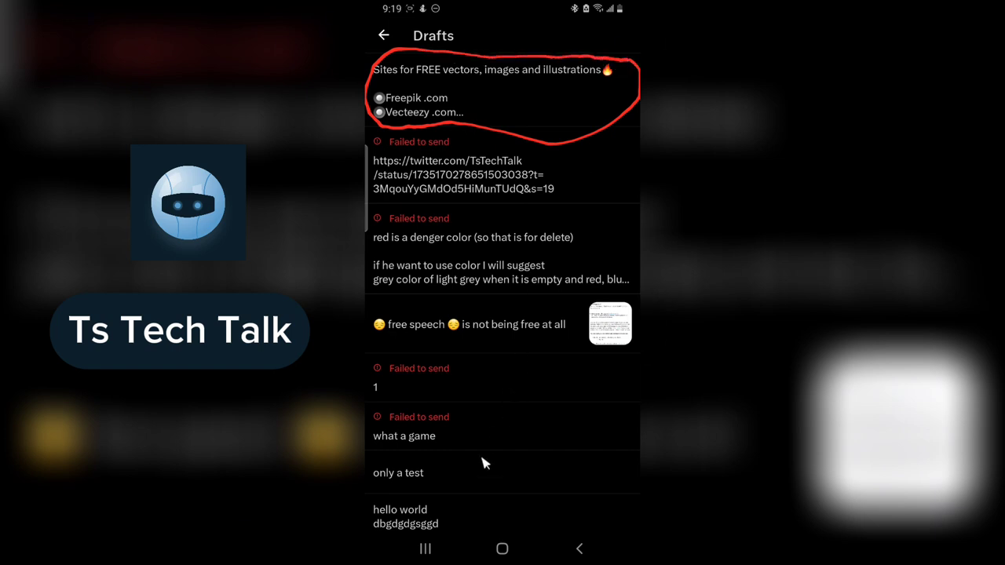
mouse_move(438, 465)
mouse_down()
mouse_move(368, 471)
mouse_move(368, 534)
mouse_move(471, 526)
mouse_move(484, 479)
mouse_move(424, 465)
mouse_up()
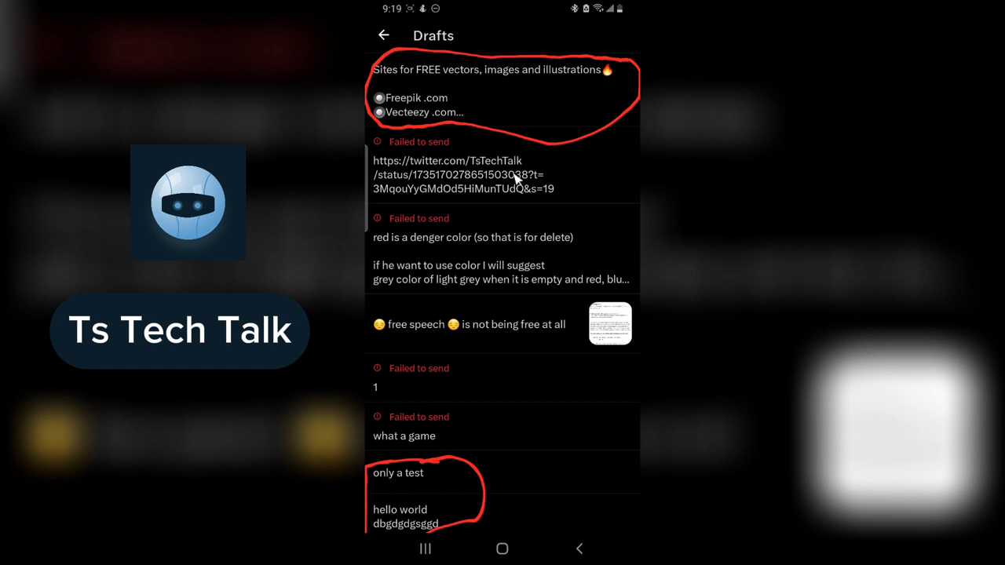
key(Escape)
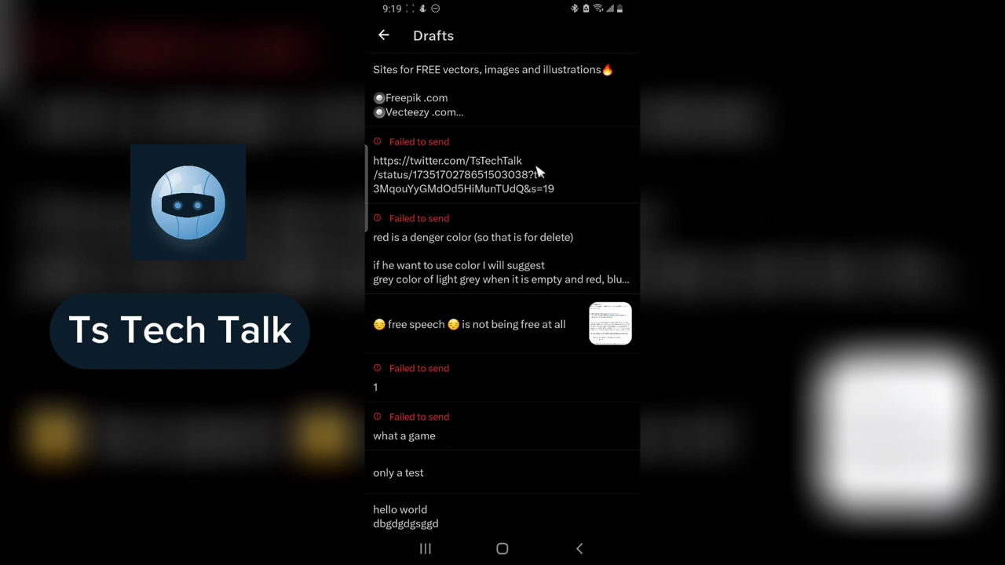
drag(467, 51, 512, 124)
mouse_move(469, 52)
mouse_down()
mouse_move(461, 82)
mouse_move(496, 60)
mouse_up()
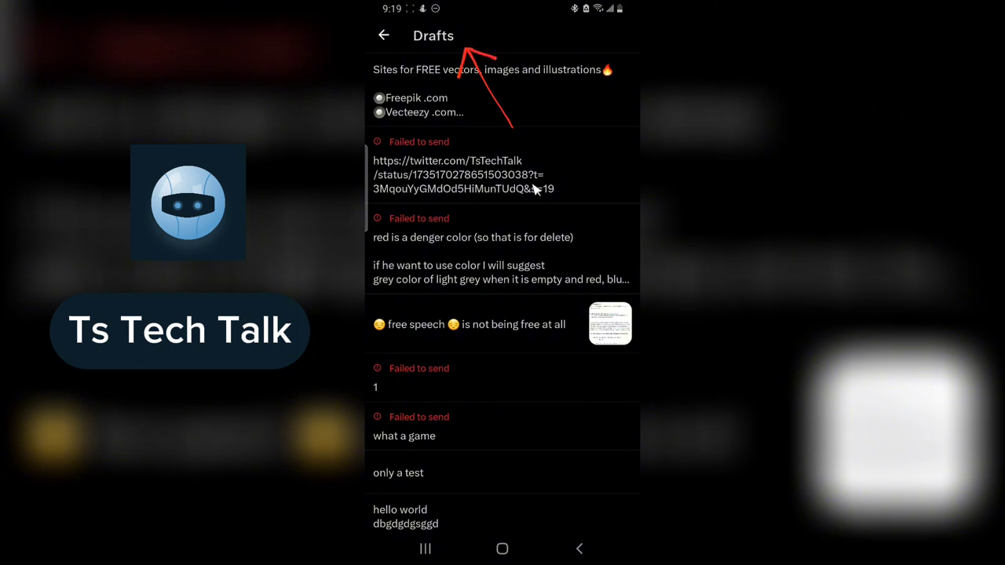
click(591, 132)
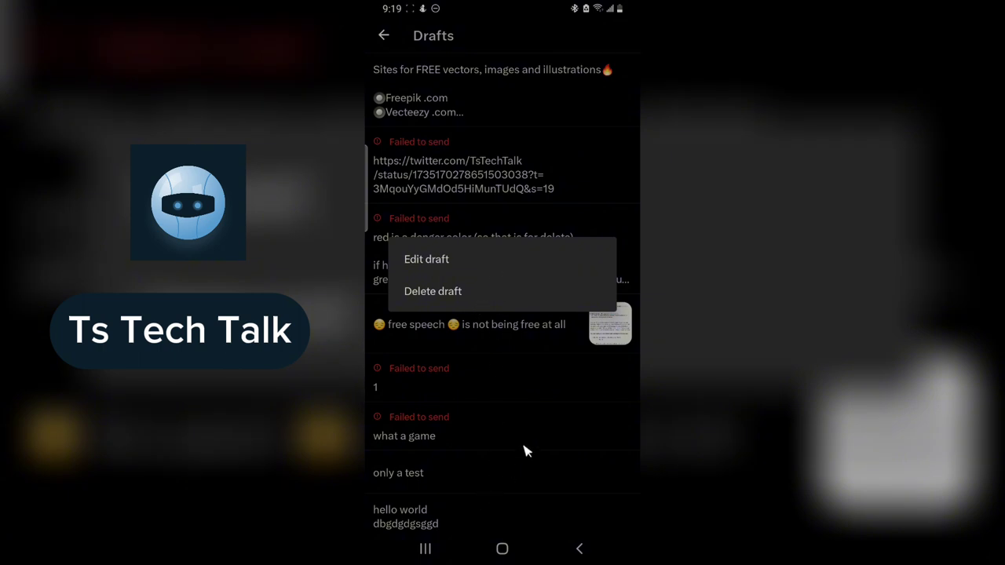
Delete the 'hello world' draft, leaving 'only a test' as the last draft
click(526, 475)
scroll(526, 443, down, 1)
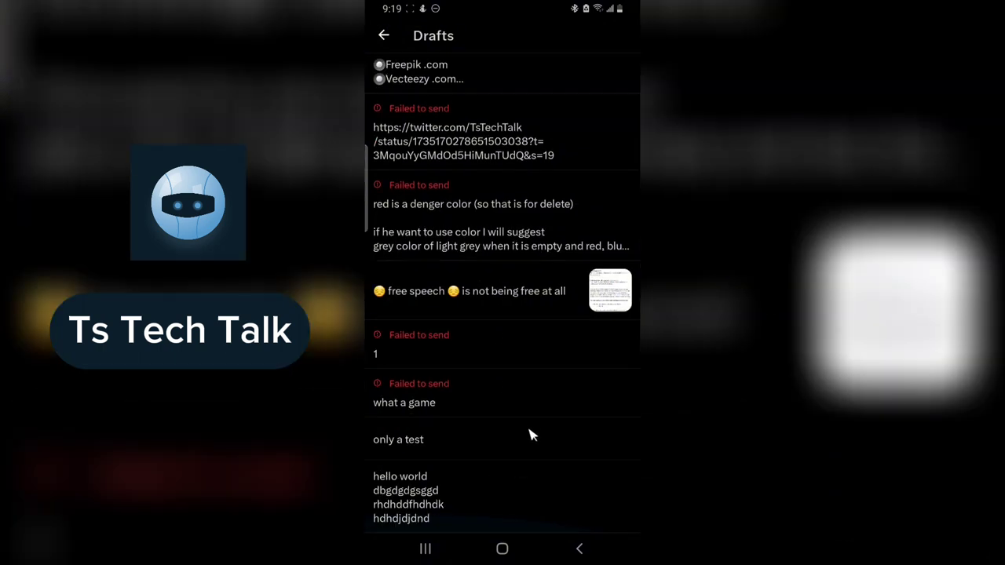
click(532, 423)
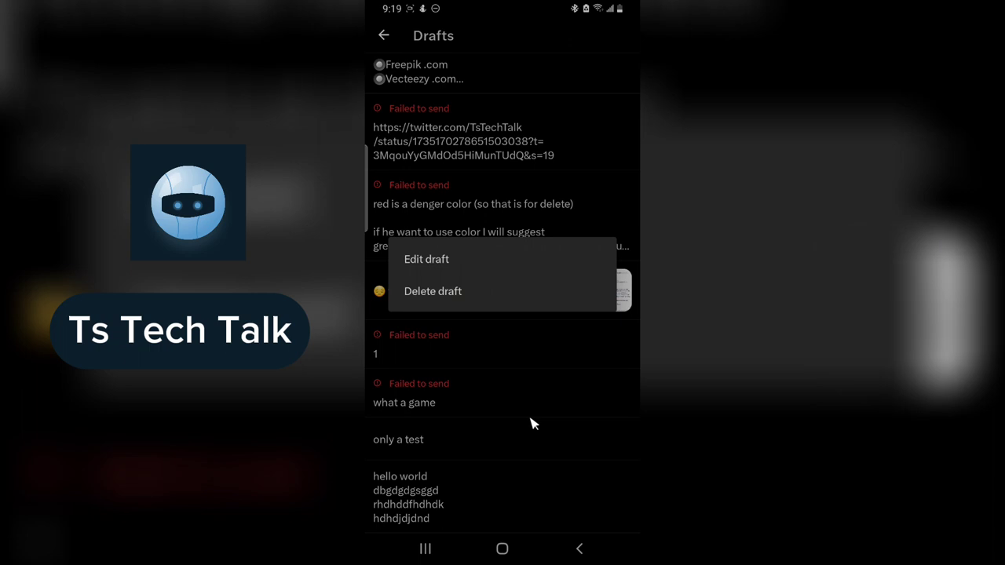
click(442, 291)
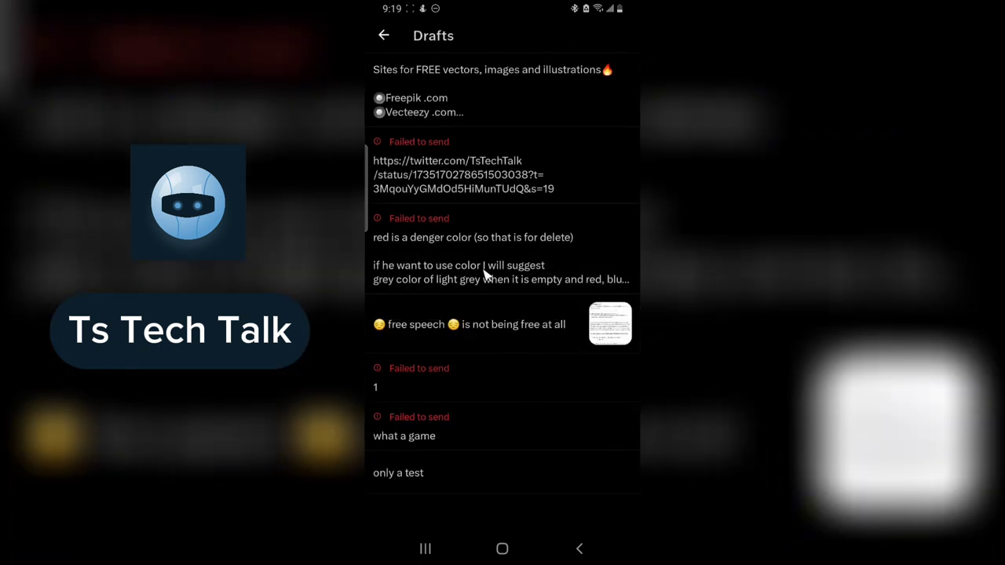
Send the failed 'red is a denger color' draft as a reply and go back to the profile
click(545, 264)
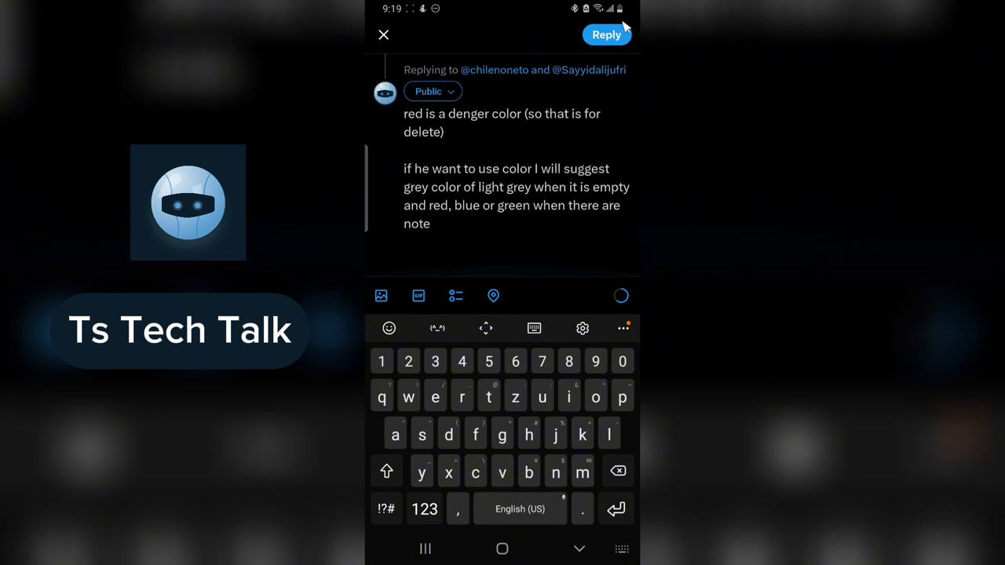
click(616, 39)
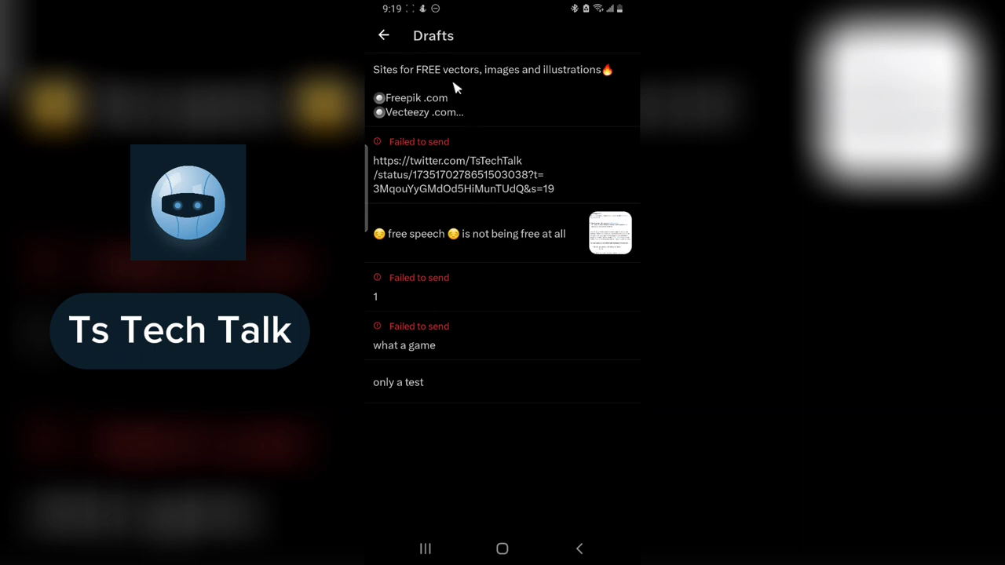
click(383, 35)
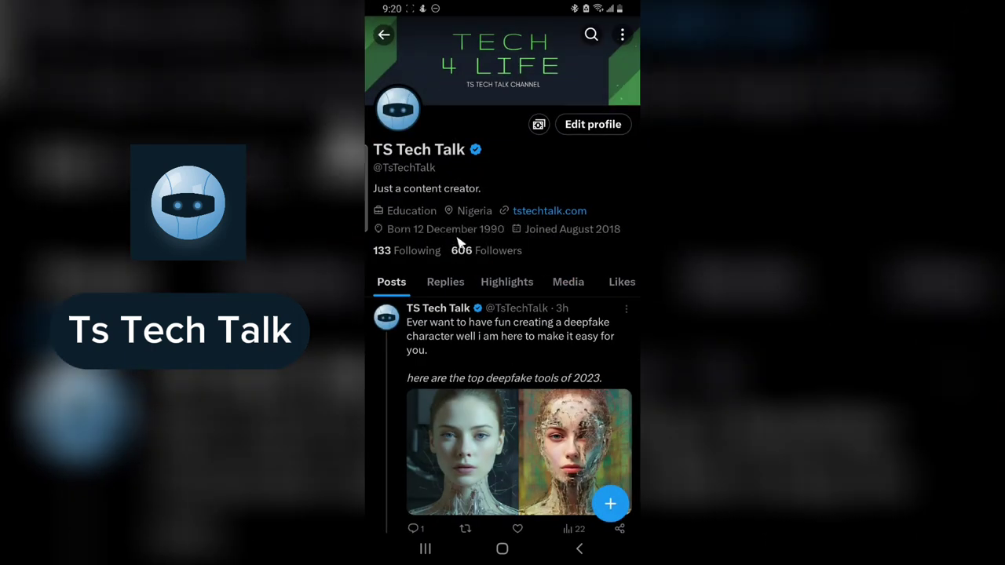
Show the profile's Replies tab and scroll down to the new 'red is a denger color' reply
click(443, 287)
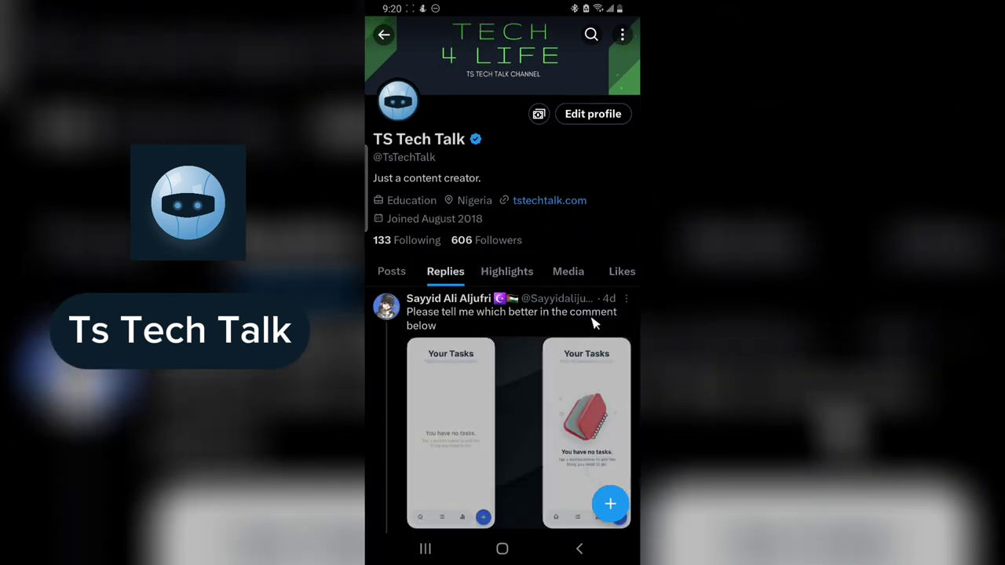
scroll(538, 264, down, 5)
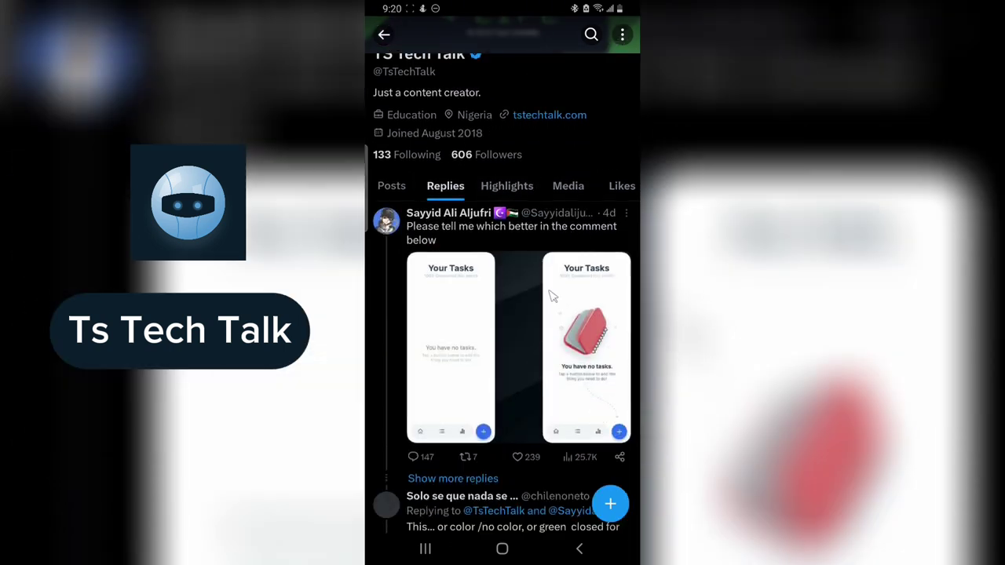
scroll(563, 292, down, 3)
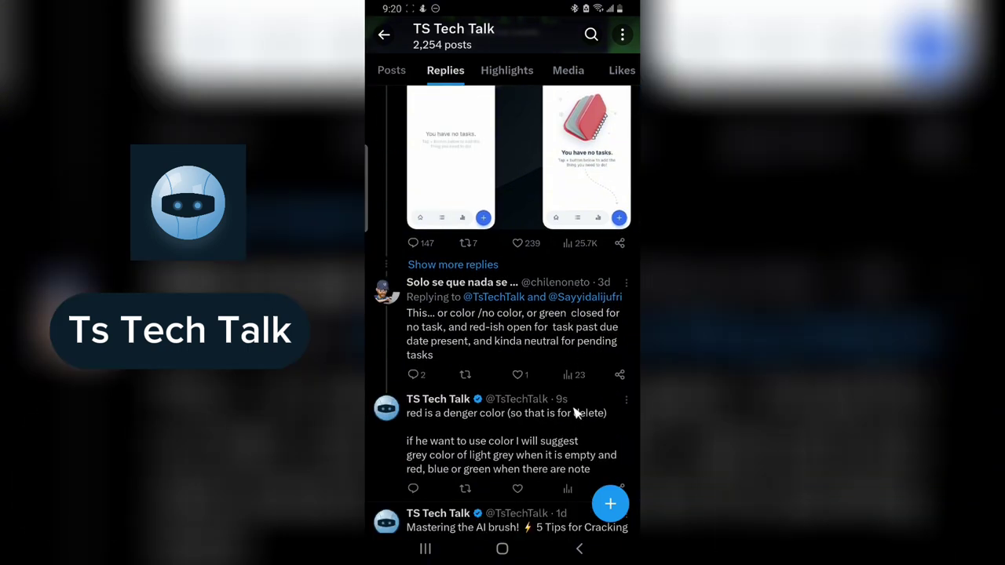